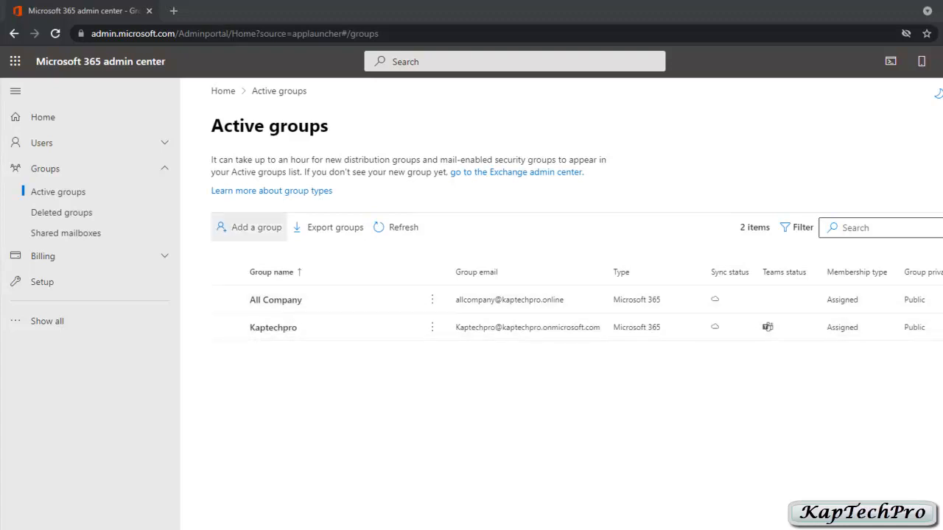
Begin a new group with Microsoft 365 (recommended) as the group type
left_click(250, 226)
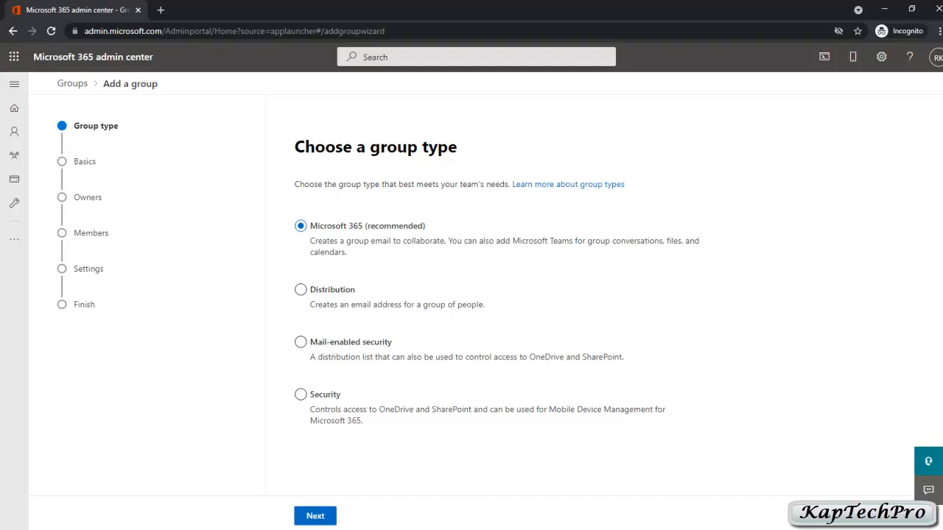
left_click(315, 516)
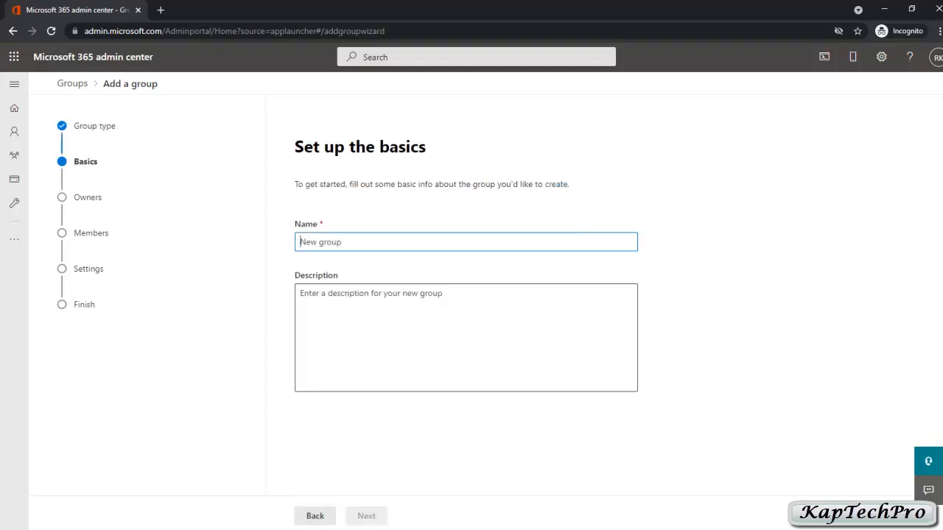
Name the group 'ktp' with description 'THIS GROUP BELONGS TO KAPTECHPRO CO' and continue
type("ktp")
key("Tab")
type("THIS GROUP BE")
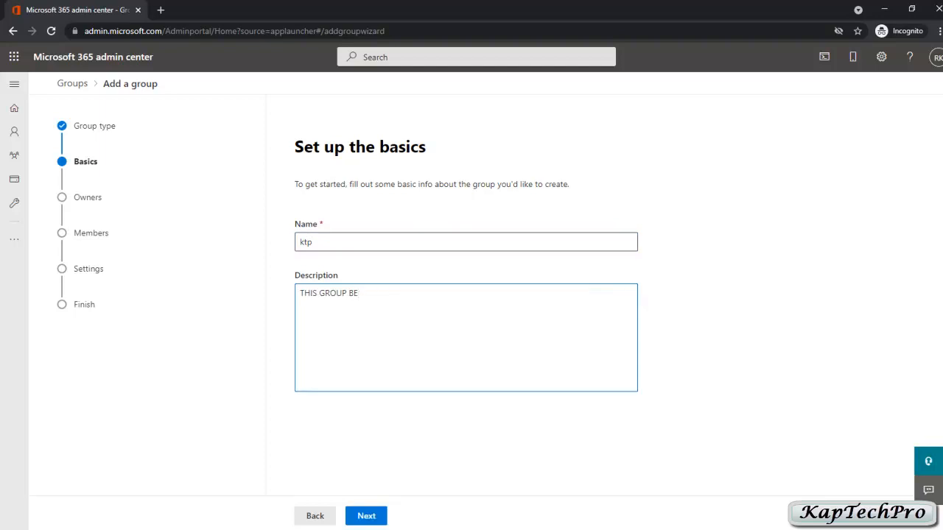
type("LONGS TO KAT")
key("BackSpace")
type("PTECHPRO COMPANY")
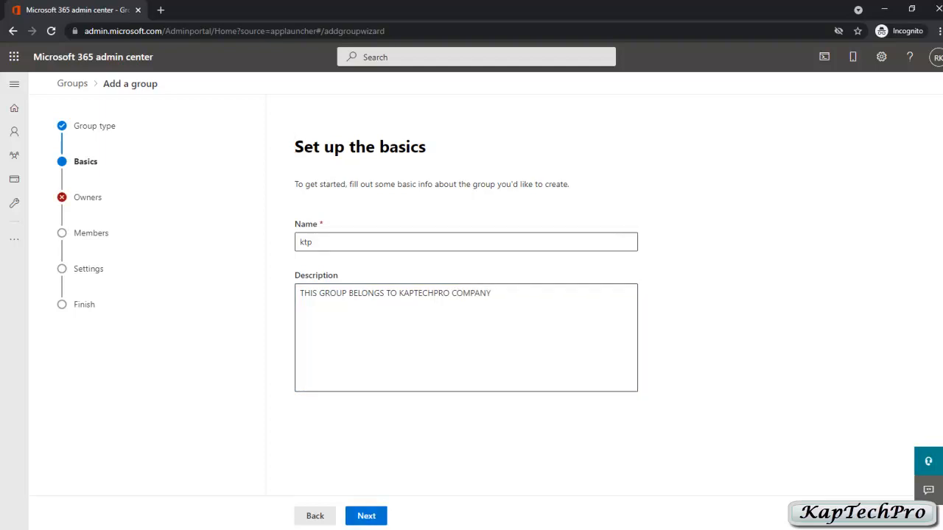
left_click(366, 515)
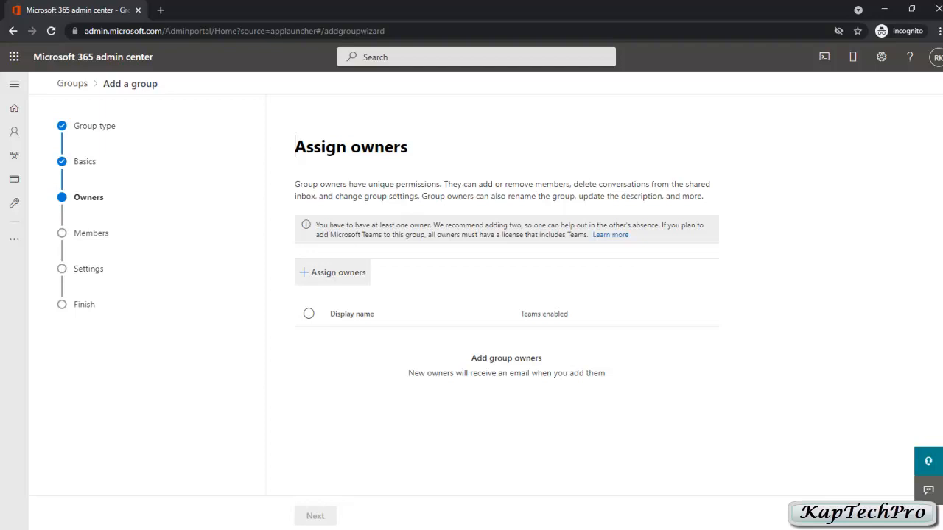
Make the admin account the group's only owner and skip adding members
left_click(333, 272)
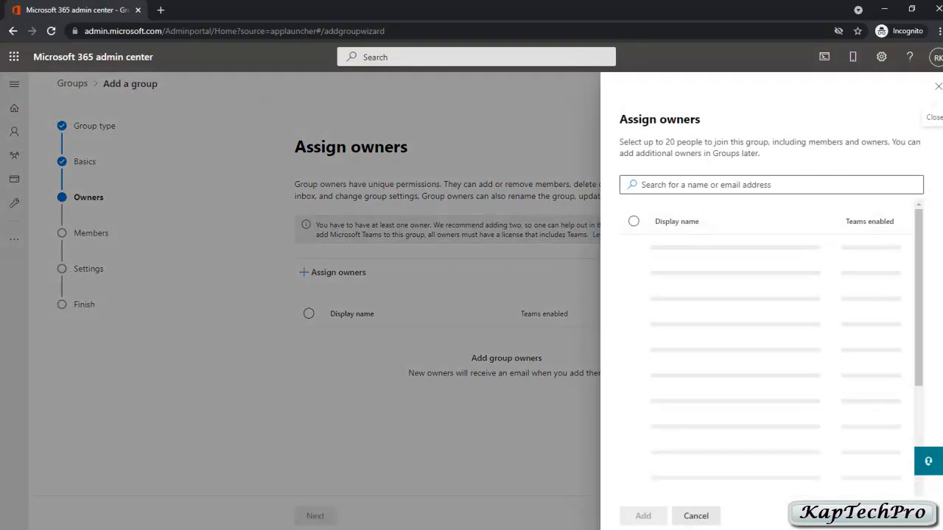
left_click(634, 390)
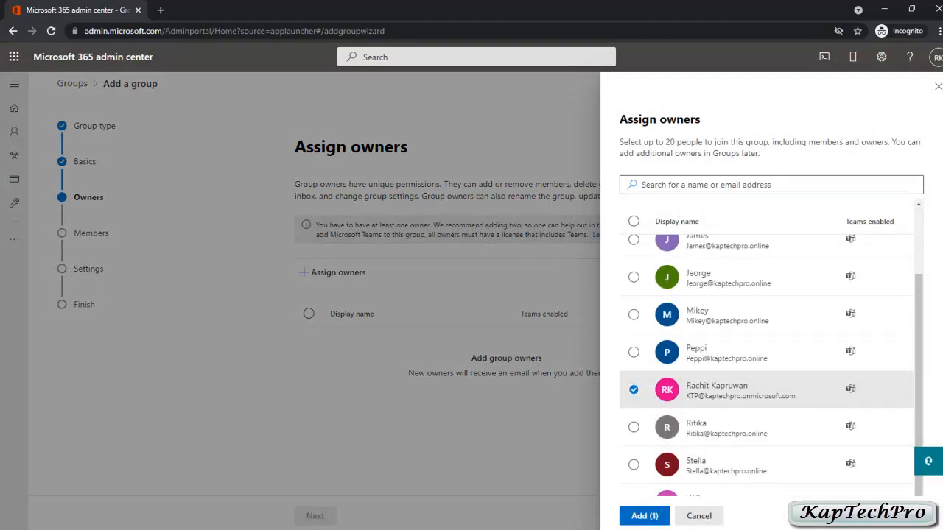
left_click(644, 516)
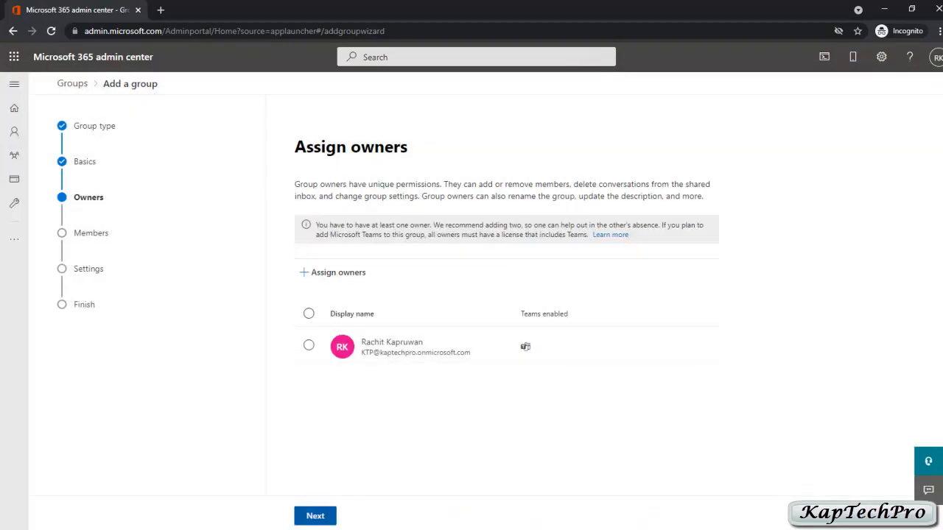
left_click(316, 515)
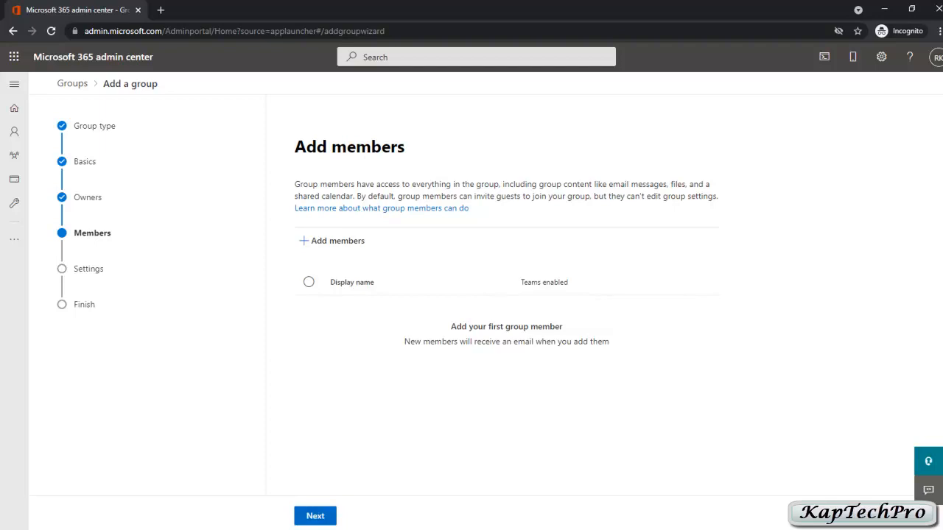
left_click(315, 515)
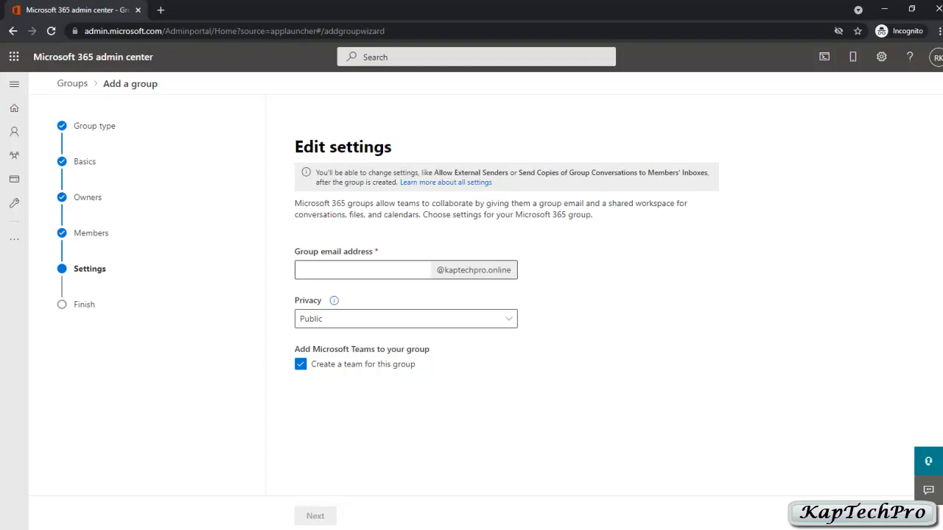
left_click(346, 270)
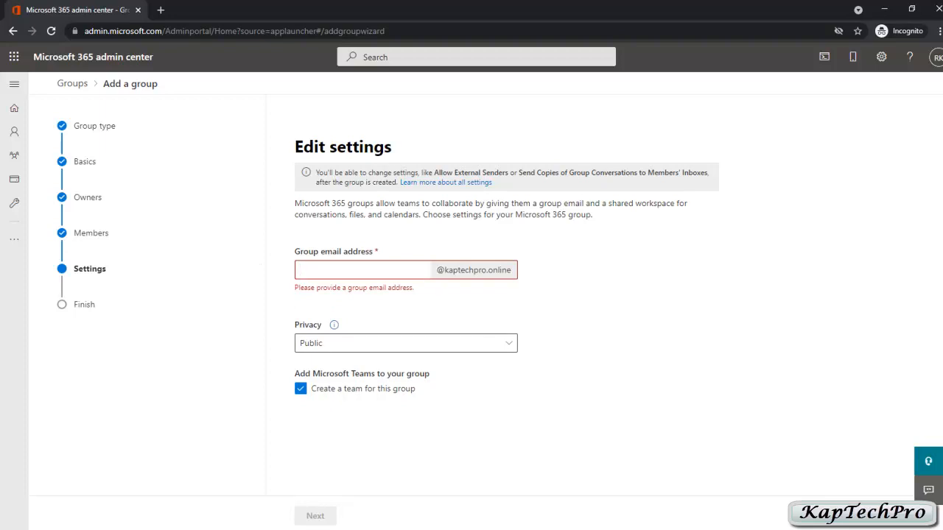
type("TEAM")
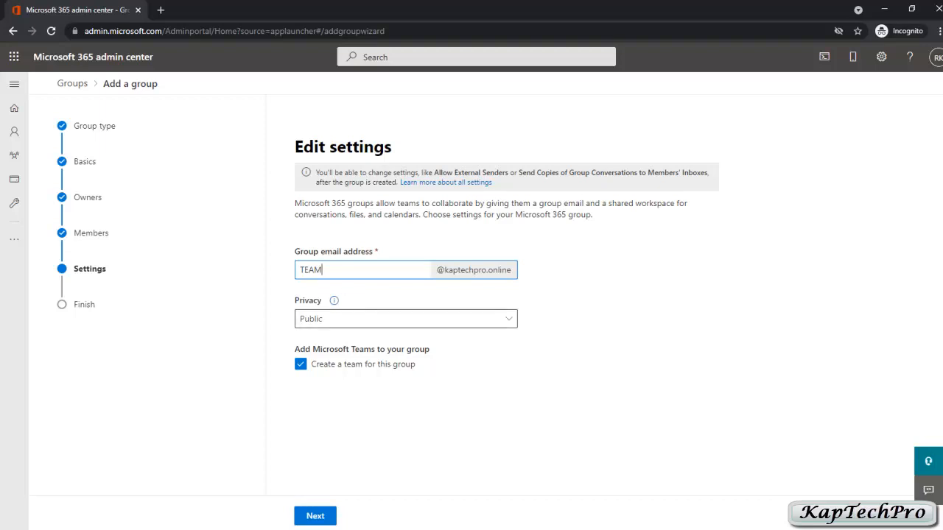
left_click(429, 318)
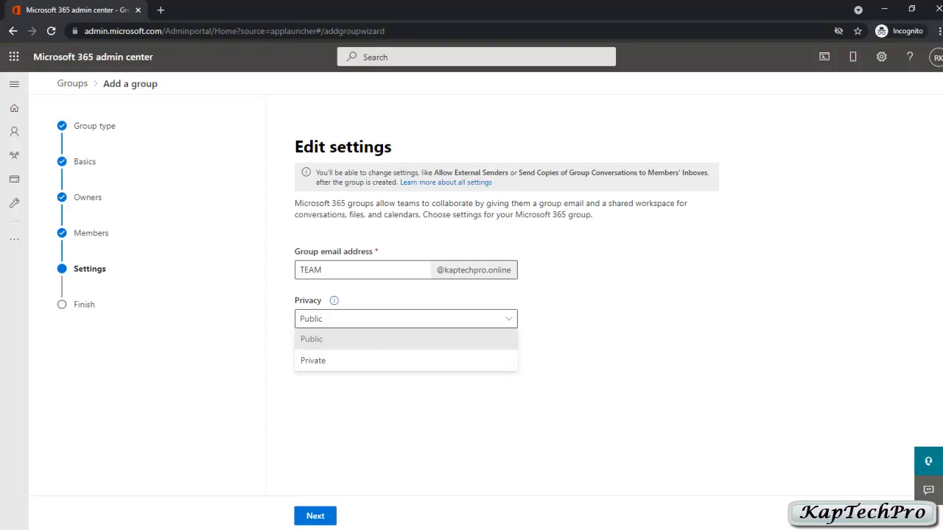
left_click(333, 339)
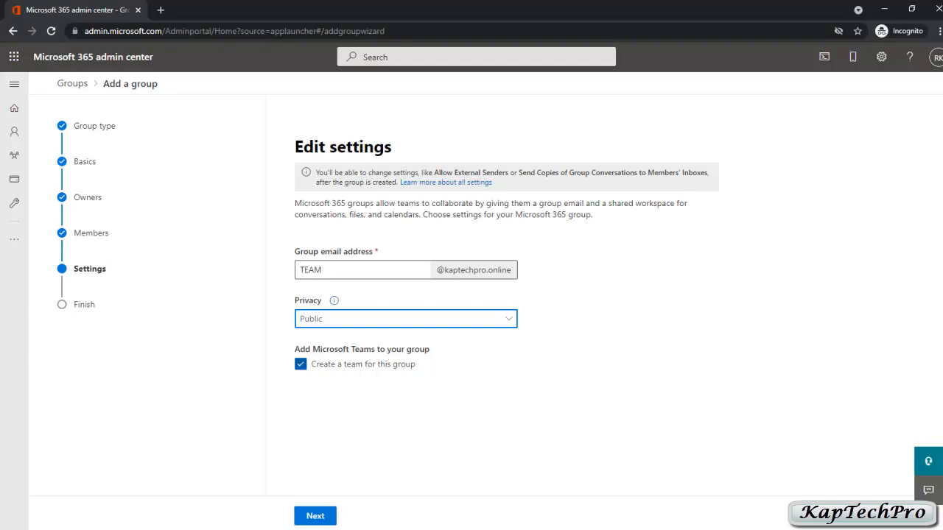
left_click(315, 516)
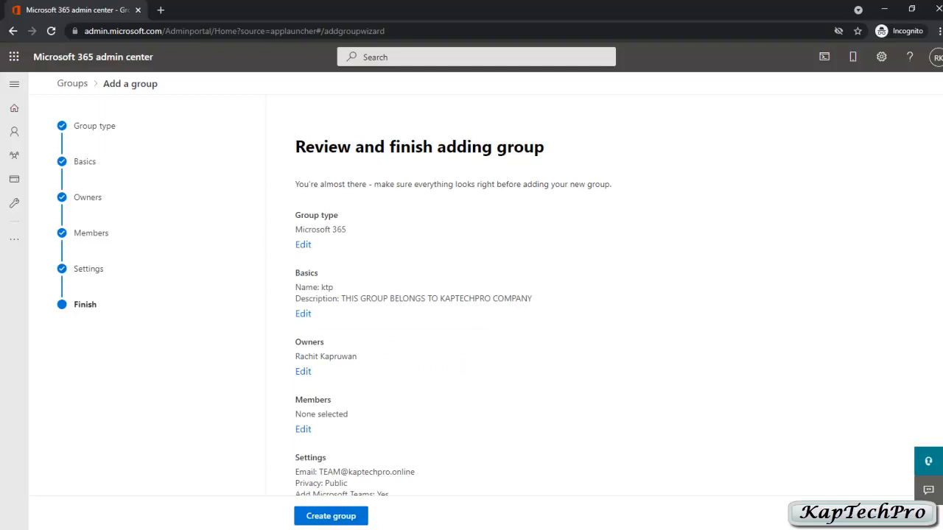
Review the ktp group summary and create the group
scroll(472, 295, "down", 1)
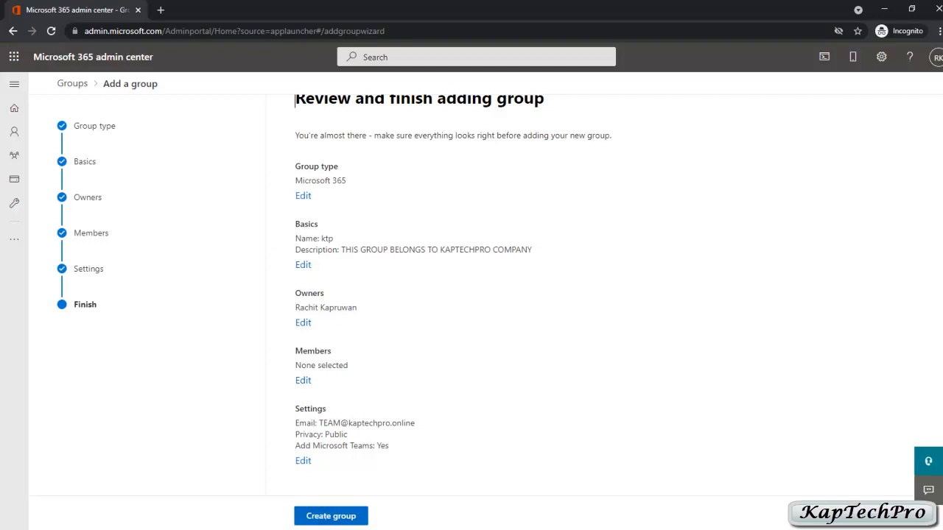
left_click(325, 517)
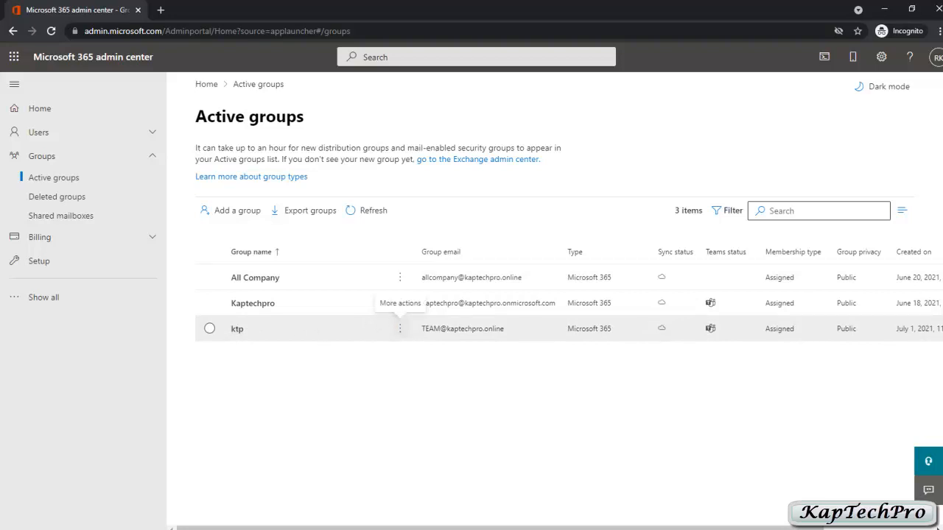
Open the ktp group's details on the Members tab, showing one owner and zero members
left_click(400, 329)
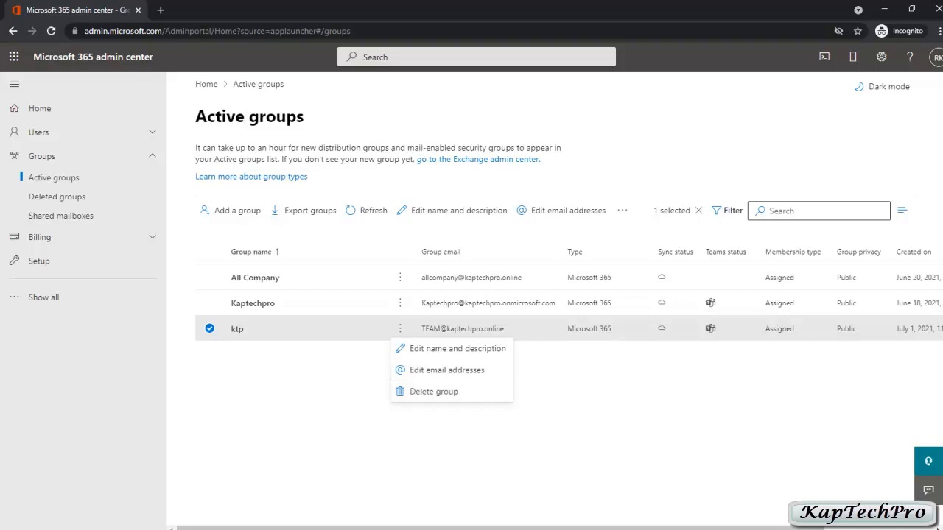
left_click(237, 329)
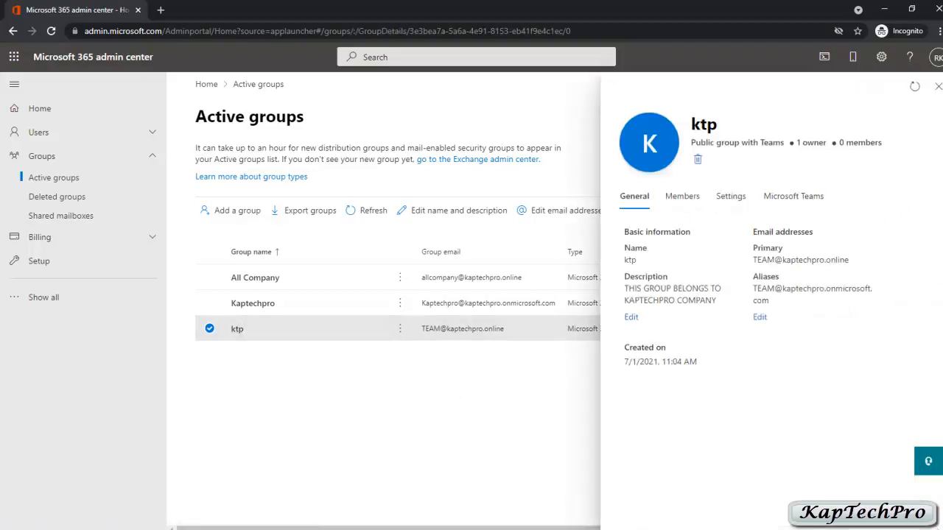
left_click(682, 196)
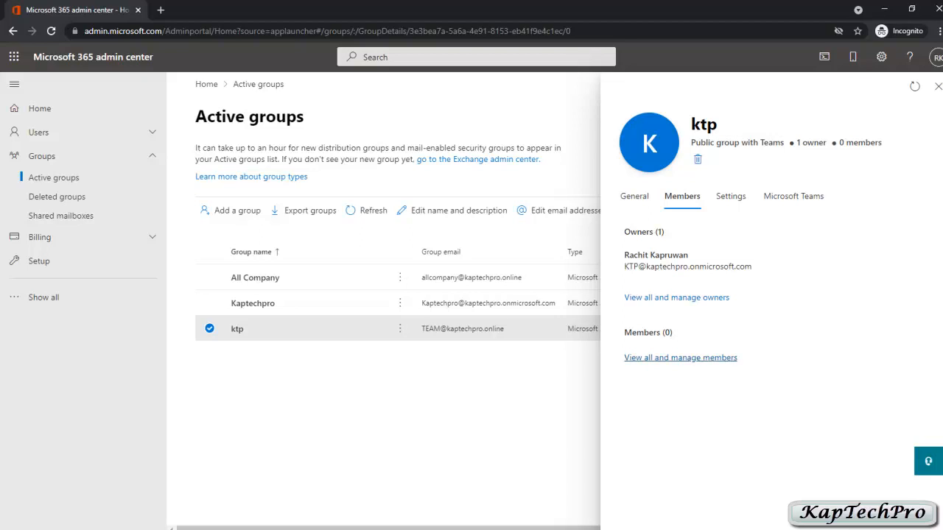
From the member management list, select three users and add them to ktp
left_click(680, 358)
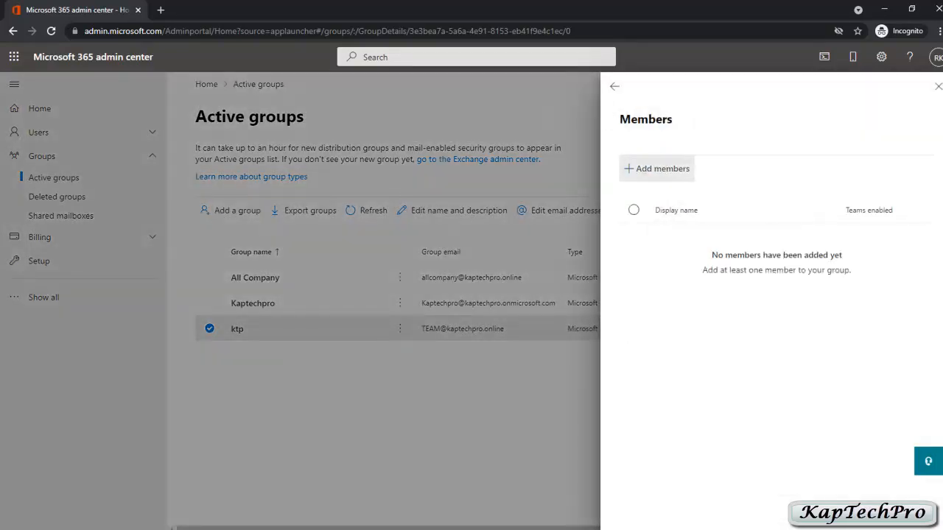
left_click(658, 169)
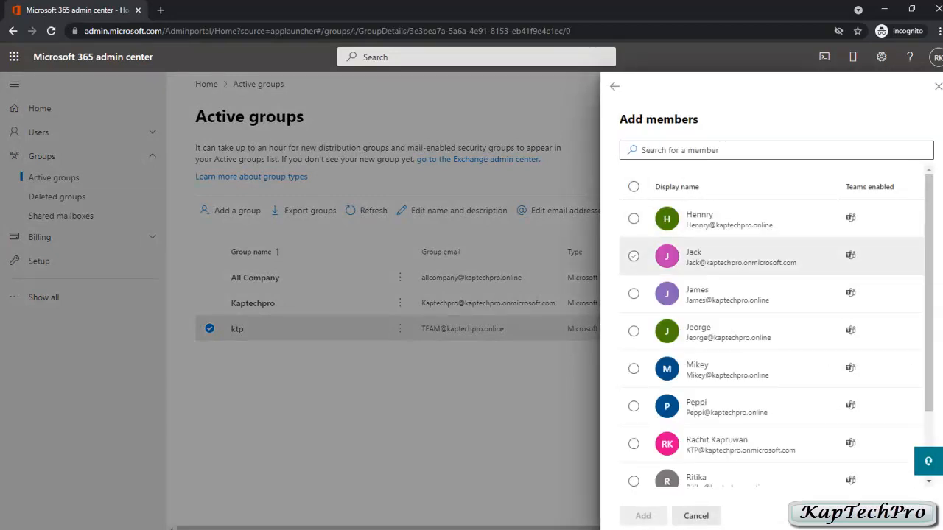
left_click(634, 255)
left_click(634, 293)
left_click(633, 331)
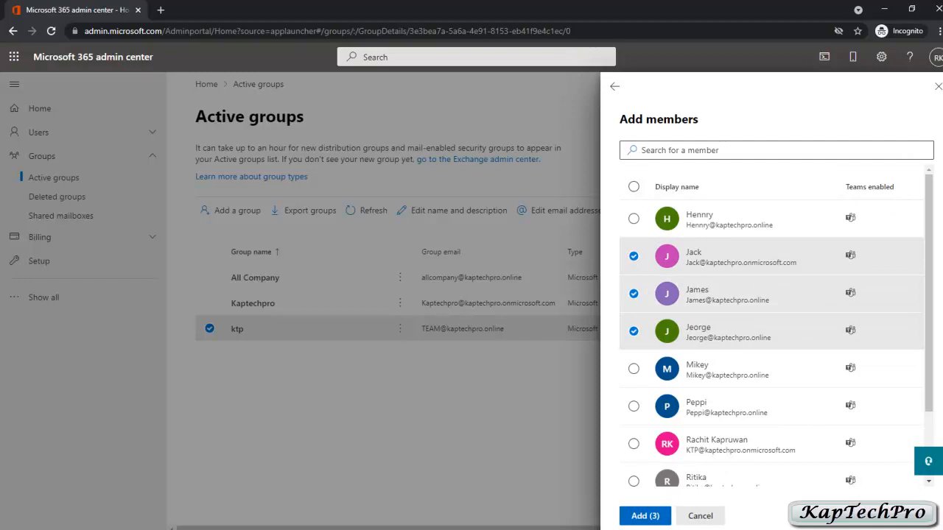
left_click(644, 515)
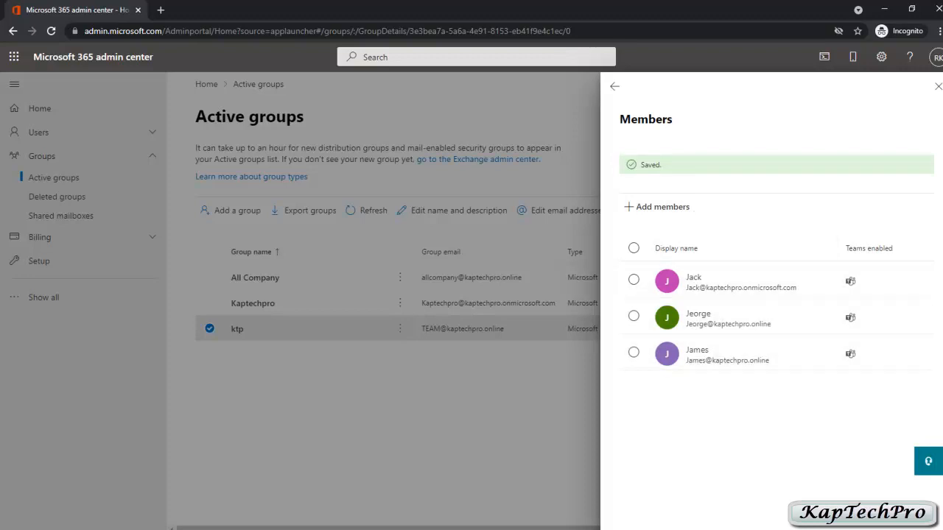
Check the ktp group's members and Microsoft Teams settings, then close the details pane
left_click(615, 87)
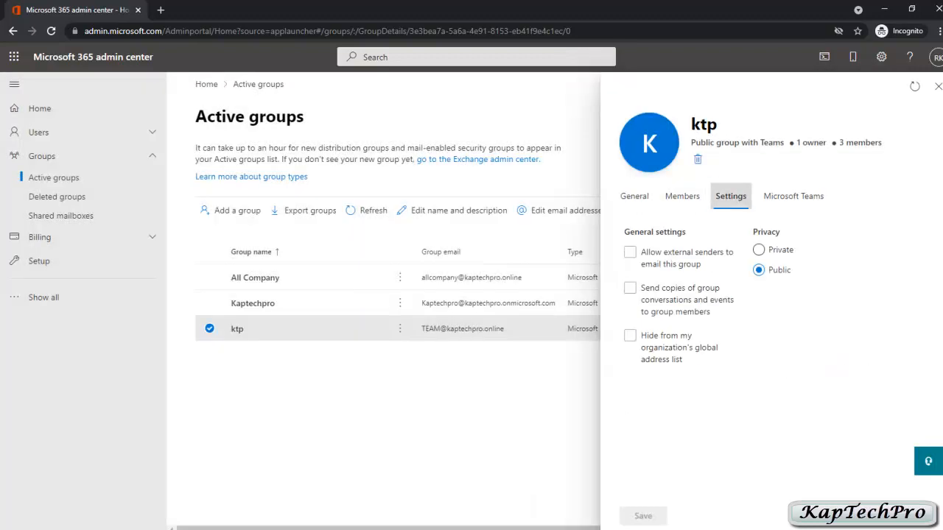
left_click(630, 252)
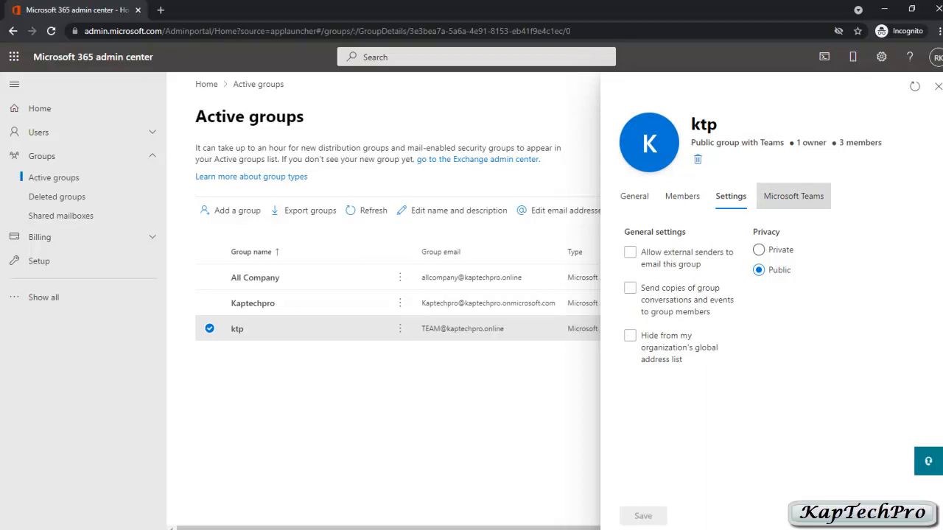
left_click(793, 195)
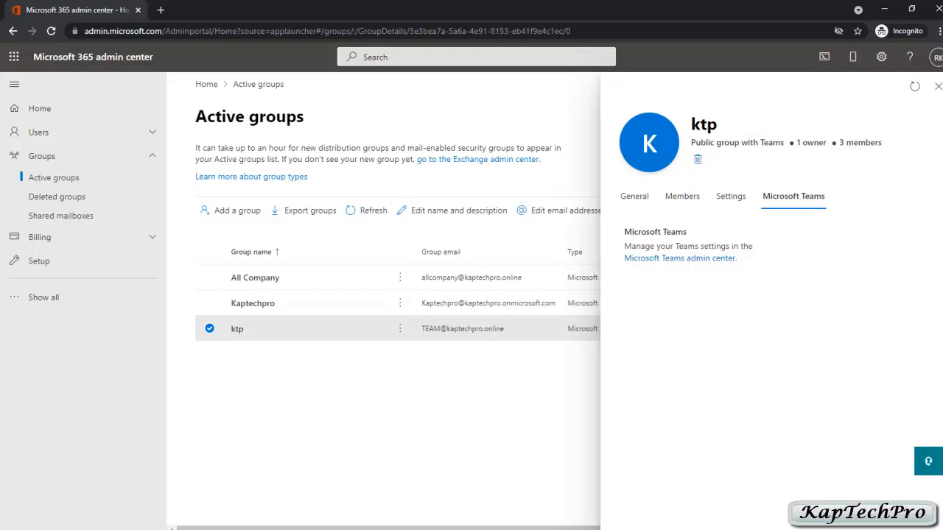
left_click(938, 86)
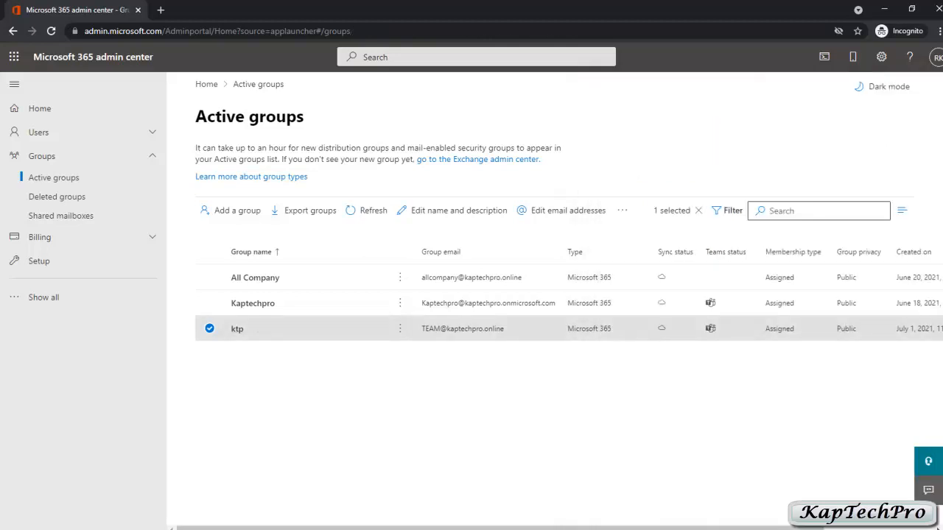
Recheck the ktp group's details, close them, and bring up the Microsoft 365 app launcher
double_click(237, 329)
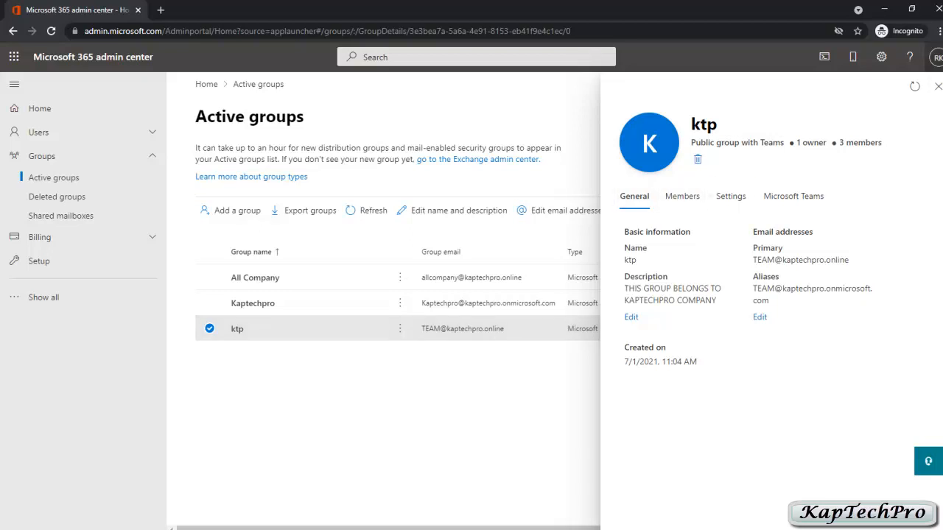
left_click(937, 87)
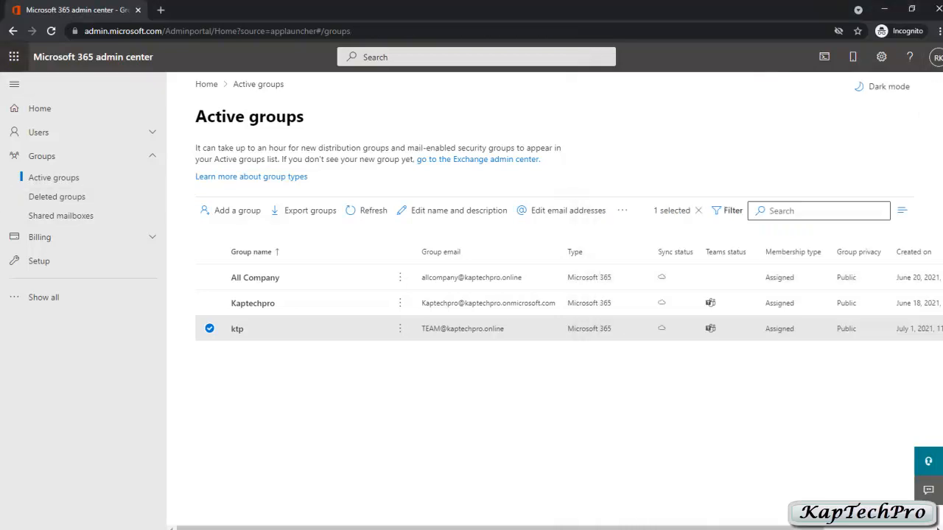
left_click(14, 56)
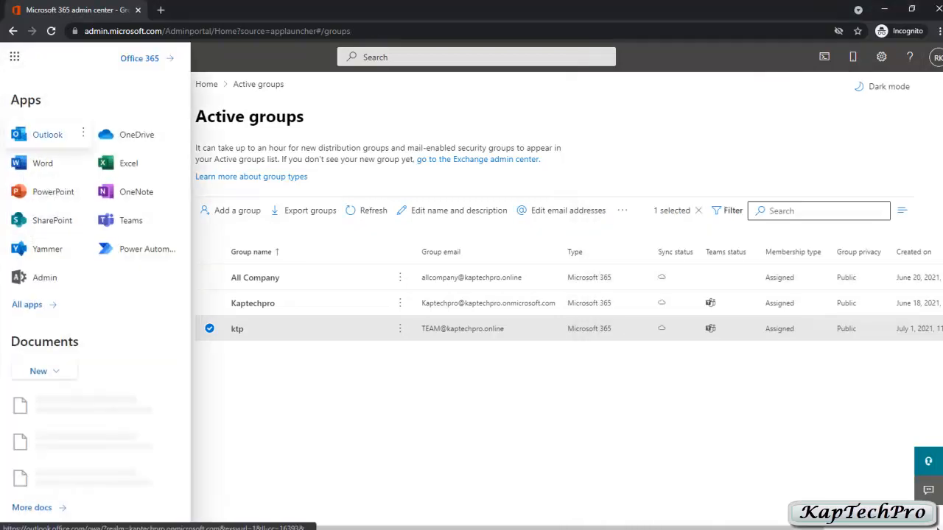
left_click(47, 135)
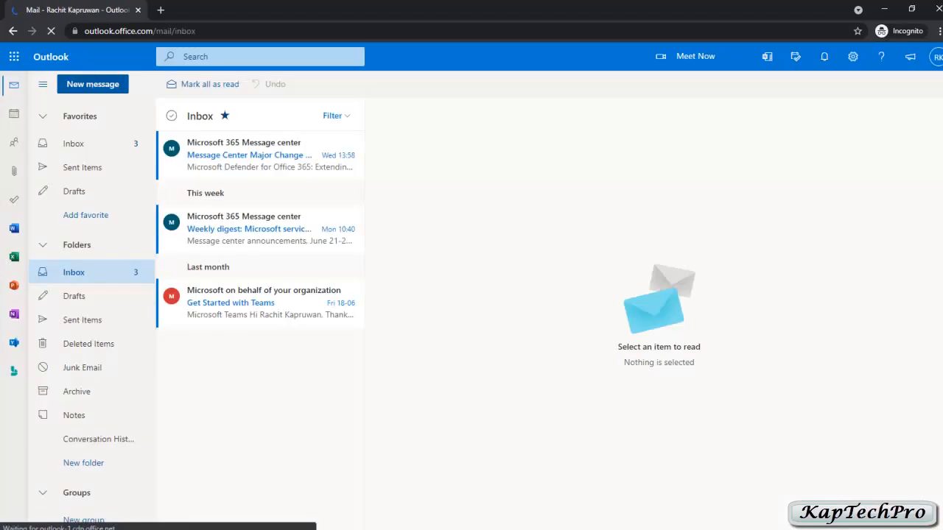
left_click(93, 84)
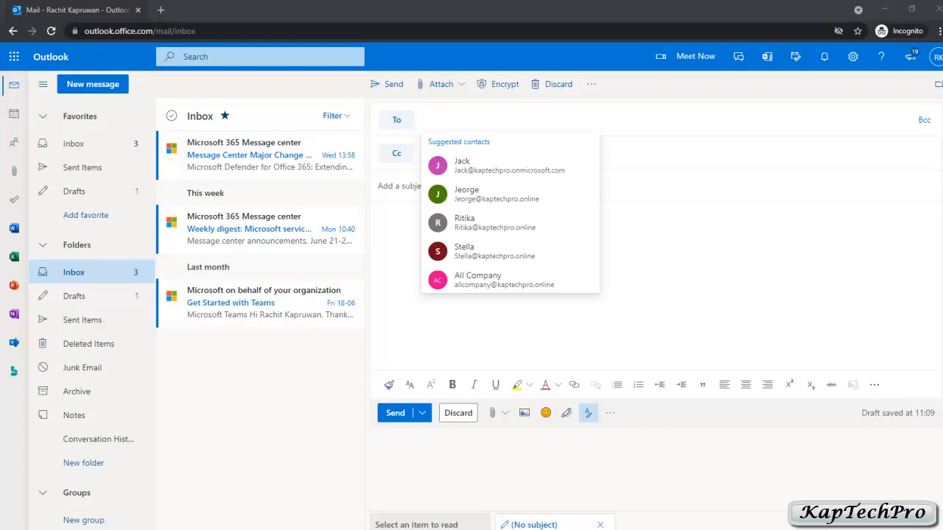
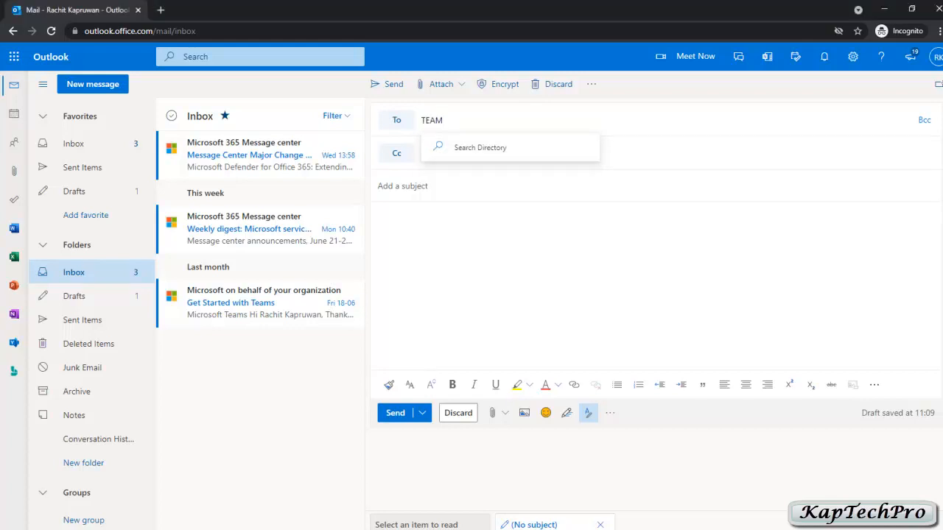
key("Return")
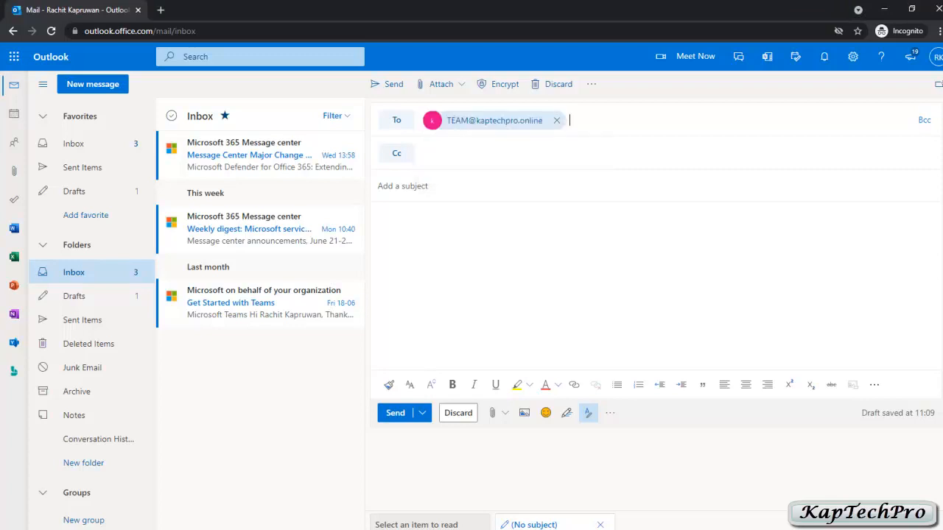
Add subject 'test mail' and body 'mail received.', send it, and confirm it in Sent Items
left_click(403, 185)
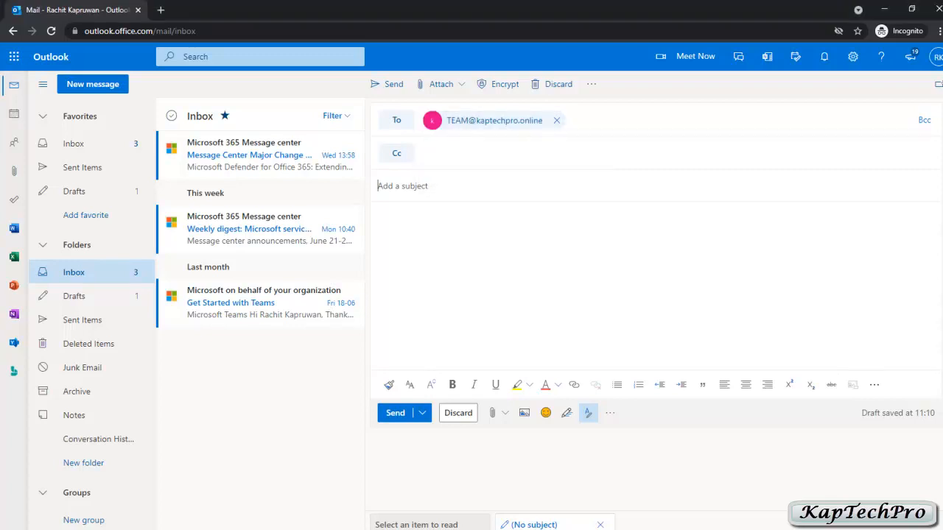
type("test mail")
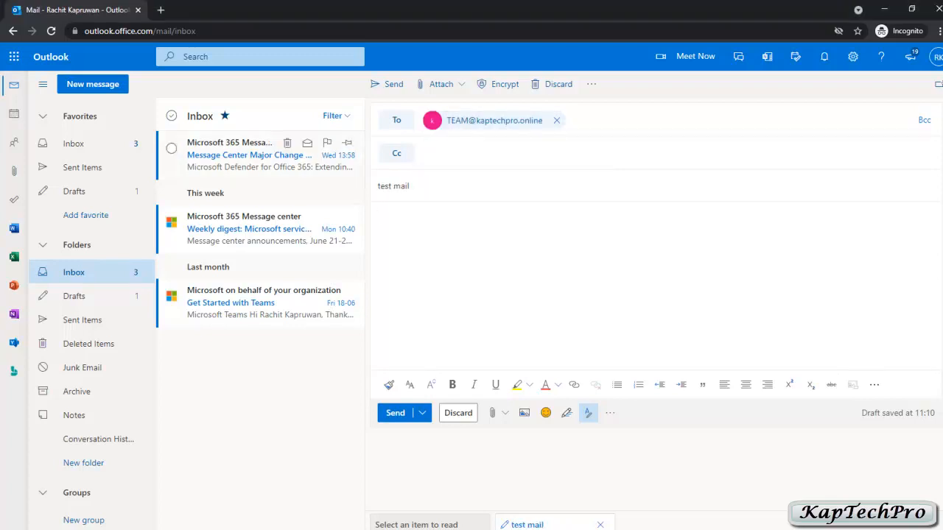
type("mail received.")
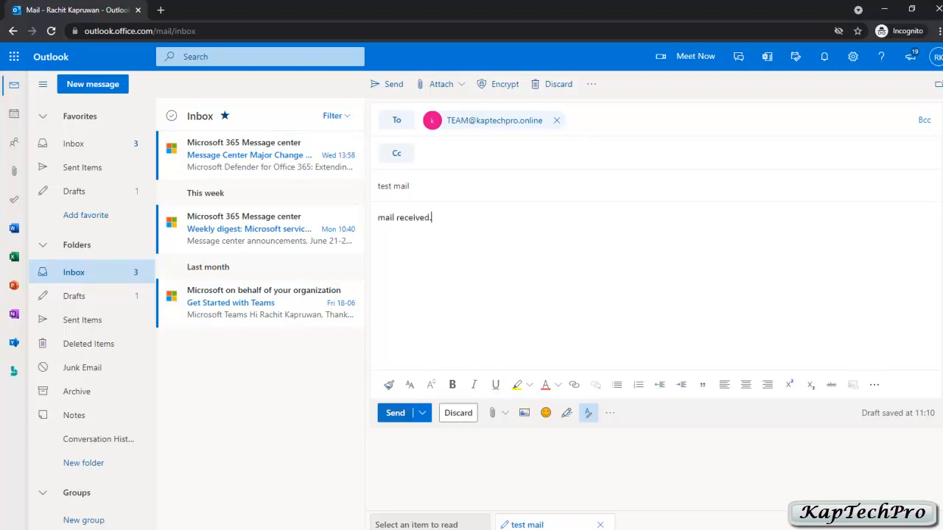
left_click(395, 412)
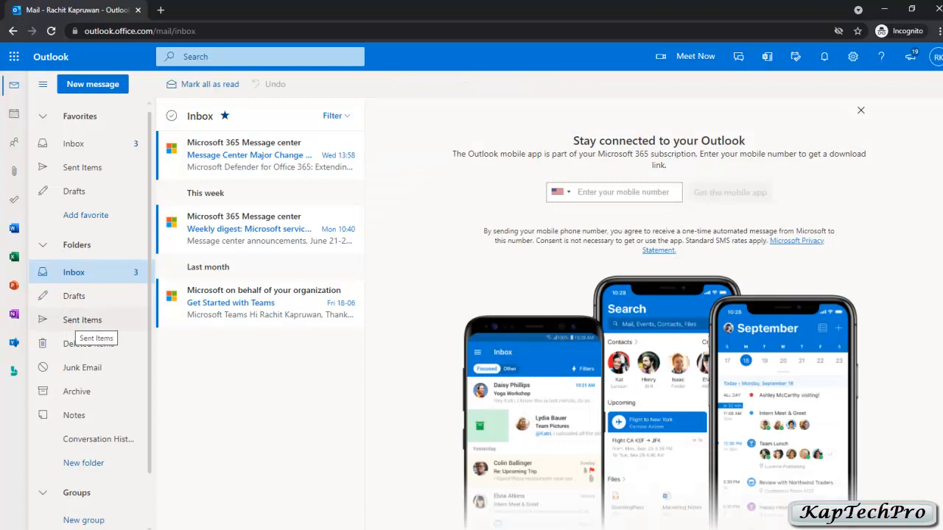
left_click(81, 320)
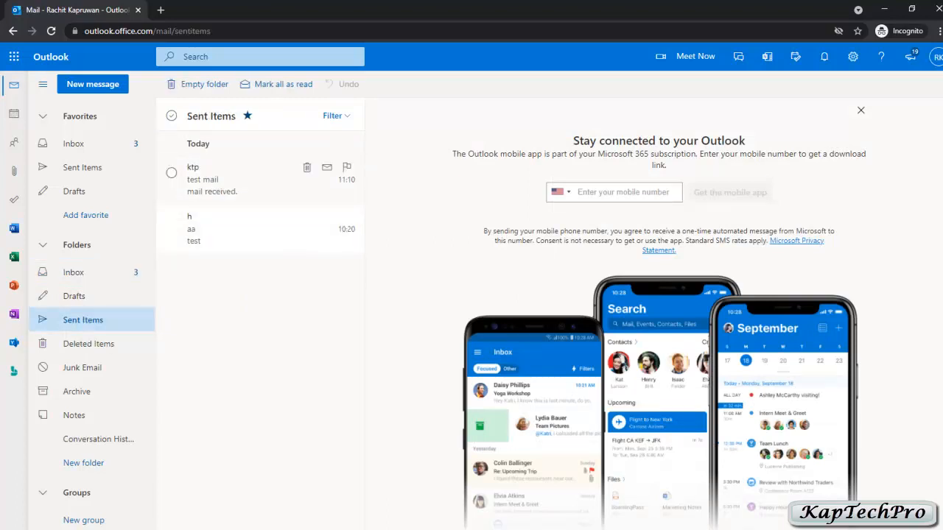
left_click(267, 183)
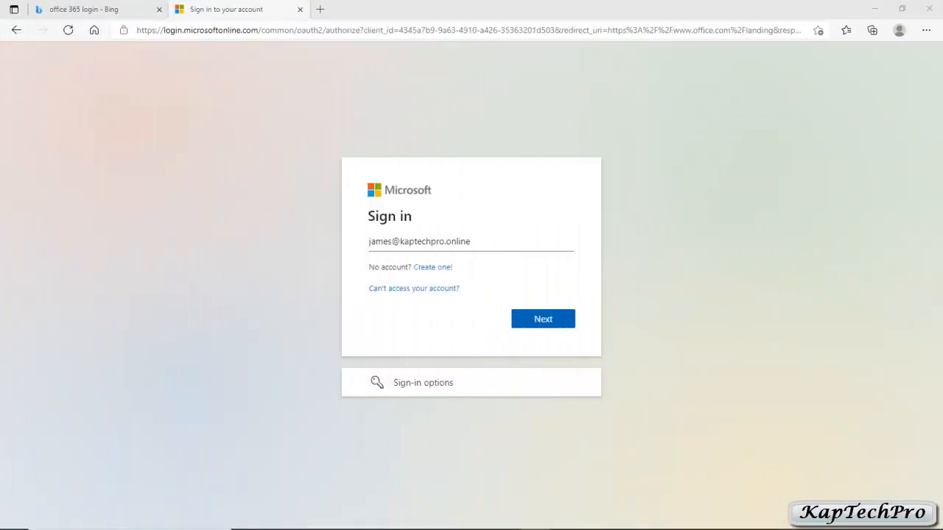
Sign in as a ktp member with the account password and open that member's Outlook mailbox
key("Return")
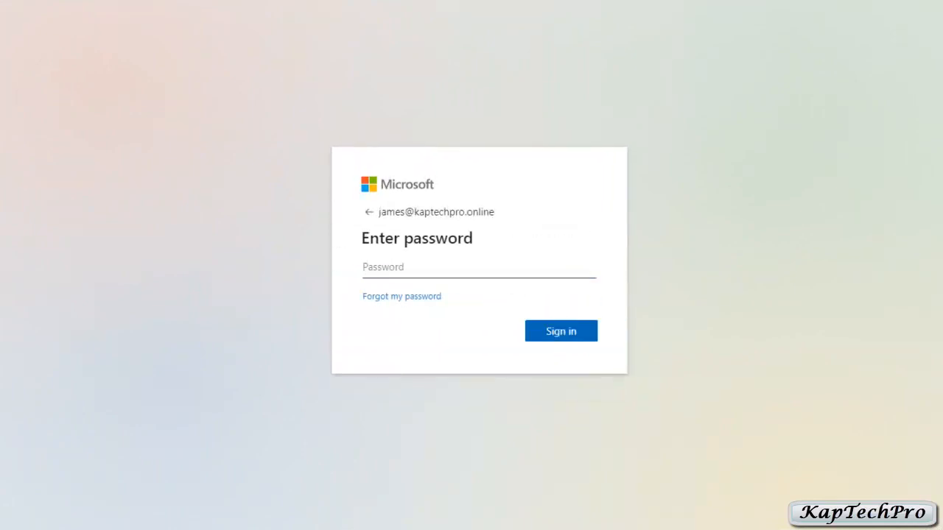
type("••••••••")
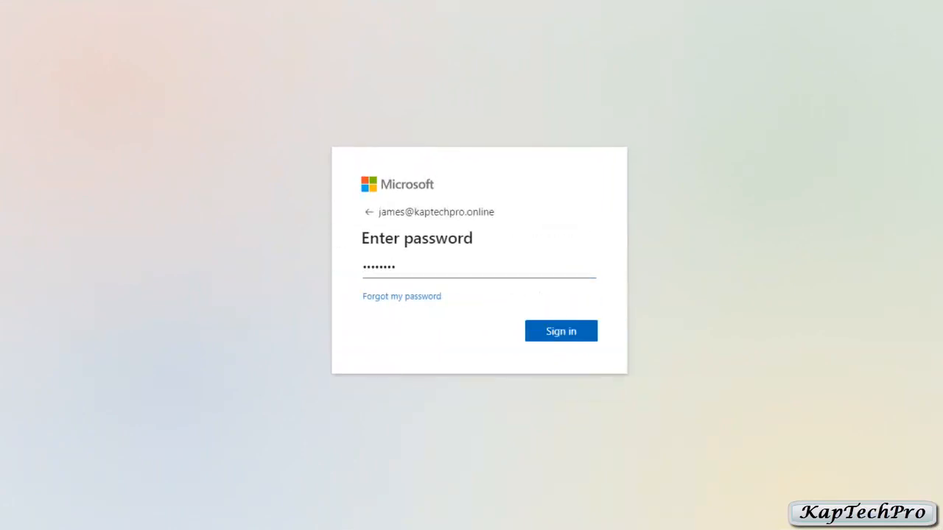
key("Return")
key("Return")
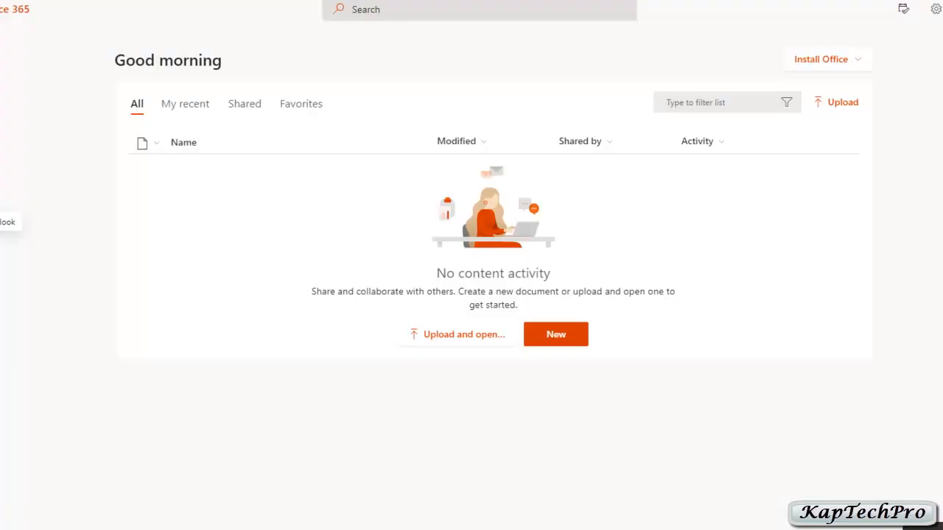
left_click(0, 222)
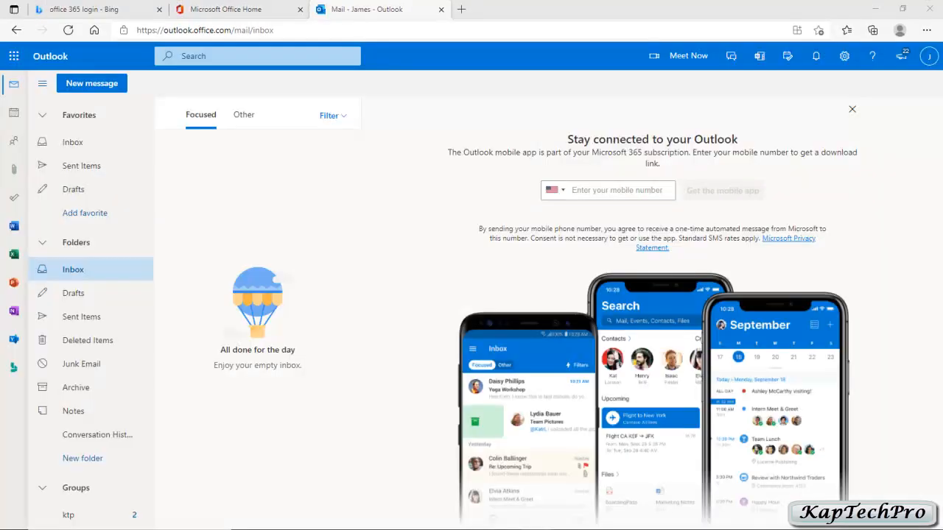
left_click(929, 56)
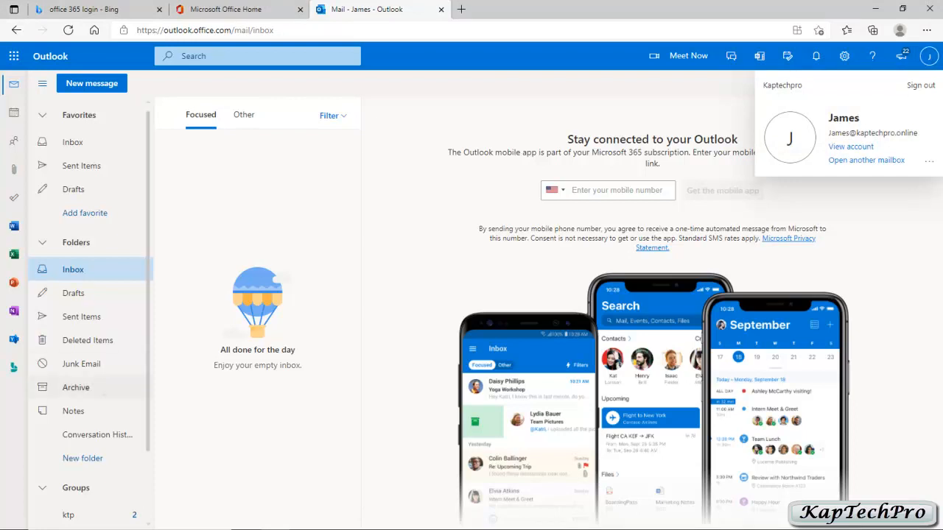
scroll(88, 412, "down", 2)
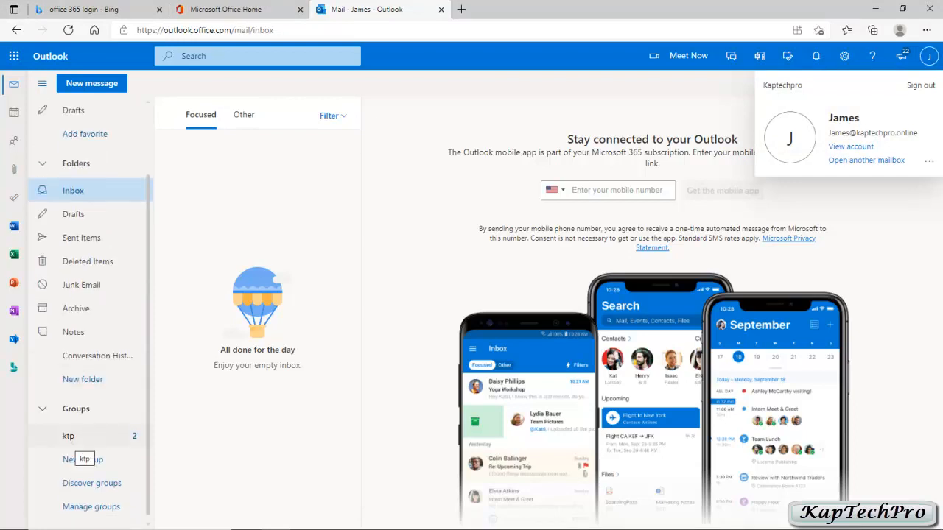
Open the ktp group's mailbox in Outlook and read the welcome message, then the delivered test mail
left_click(74, 439)
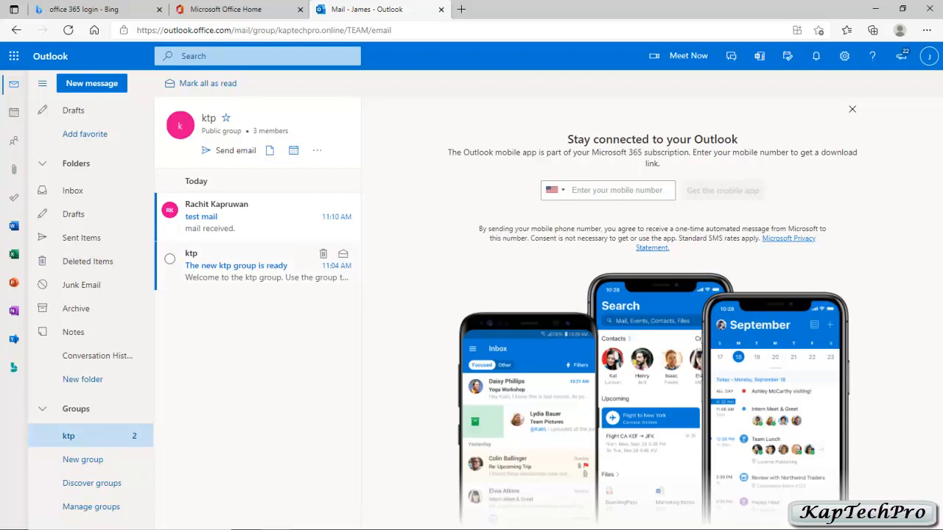
left_click(250, 266)
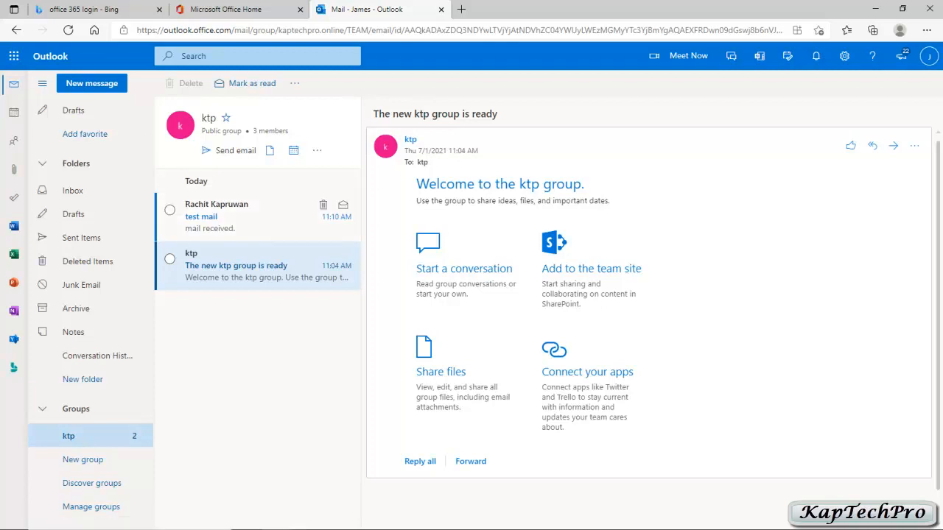
left_click(258, 216)
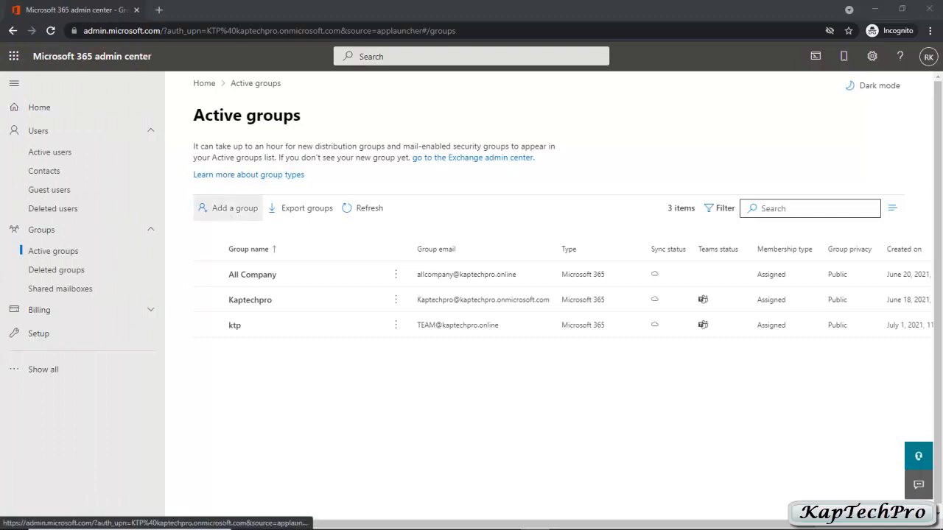
Begin adding a group, then switch to the still-empty Shared mailboxes page under Groups
left_click(229, 208)
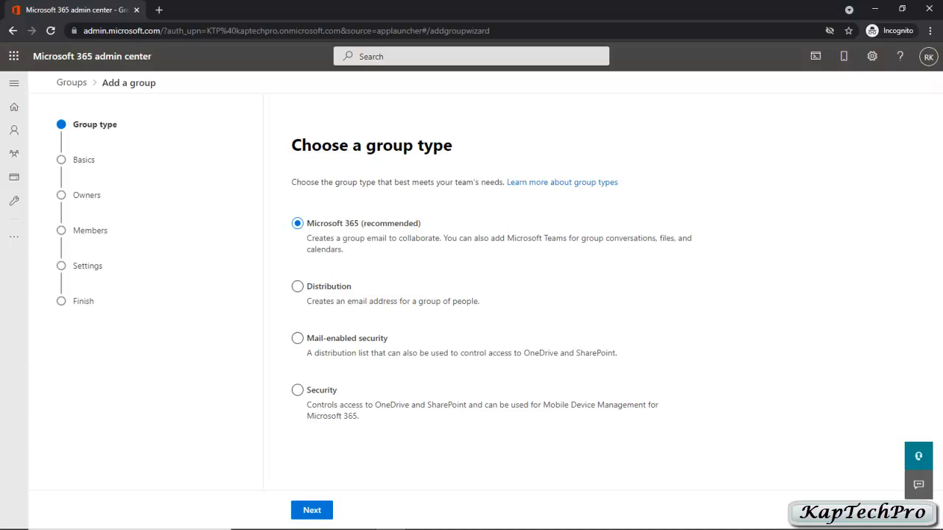
mouse_move(14, 130)
mouse_move(14, 153)
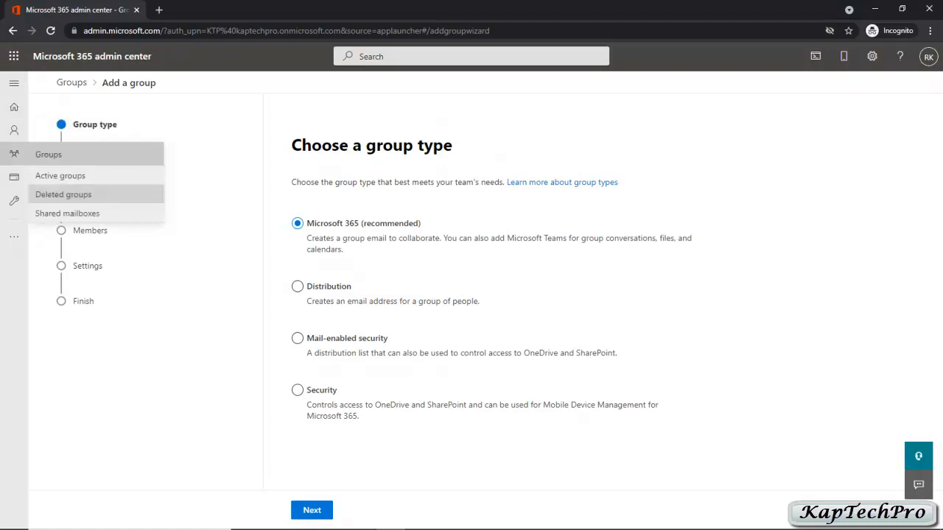
left_click(67, 213)
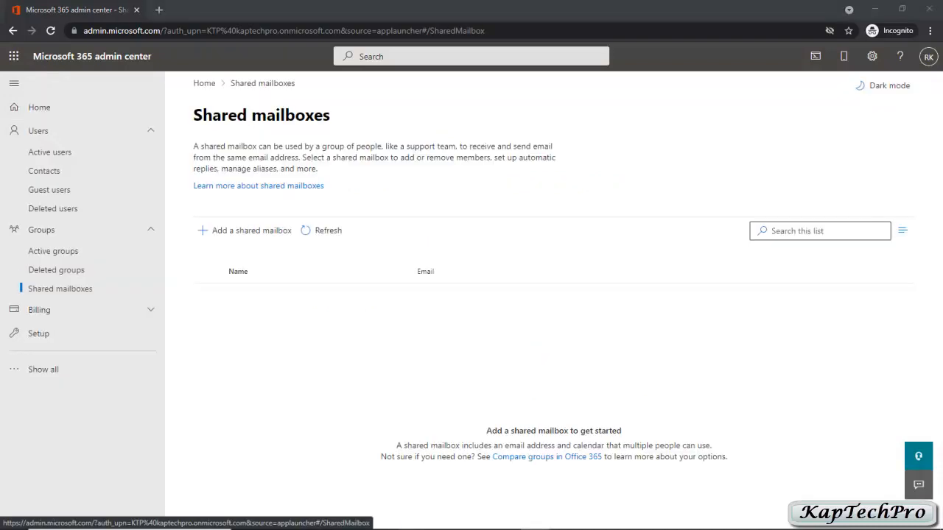